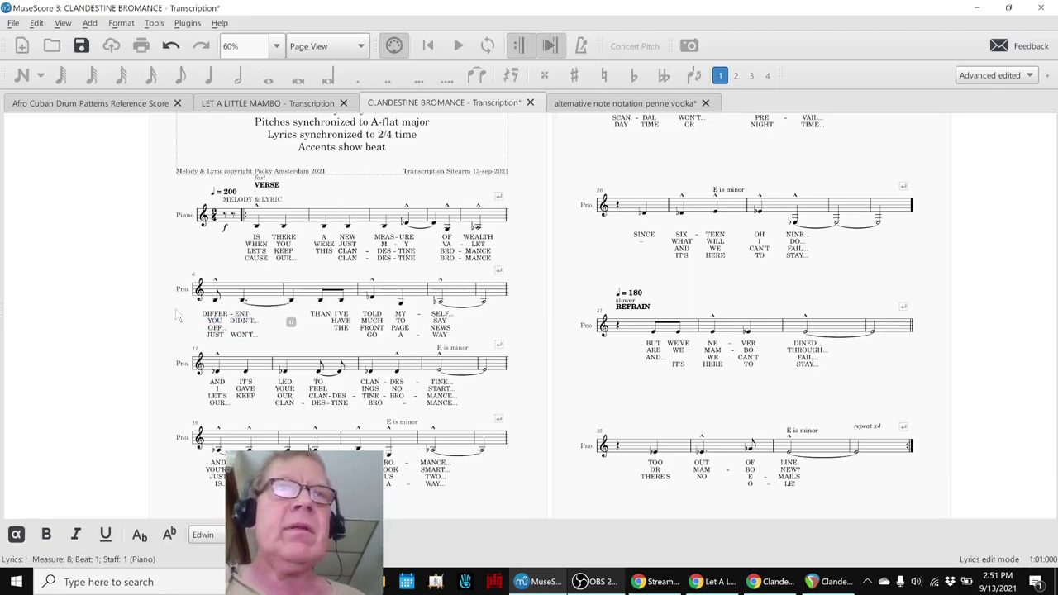
Undo the accidental empty lyric entry and clear the lyric selection.
{"action": "key", "text": "Escape"}
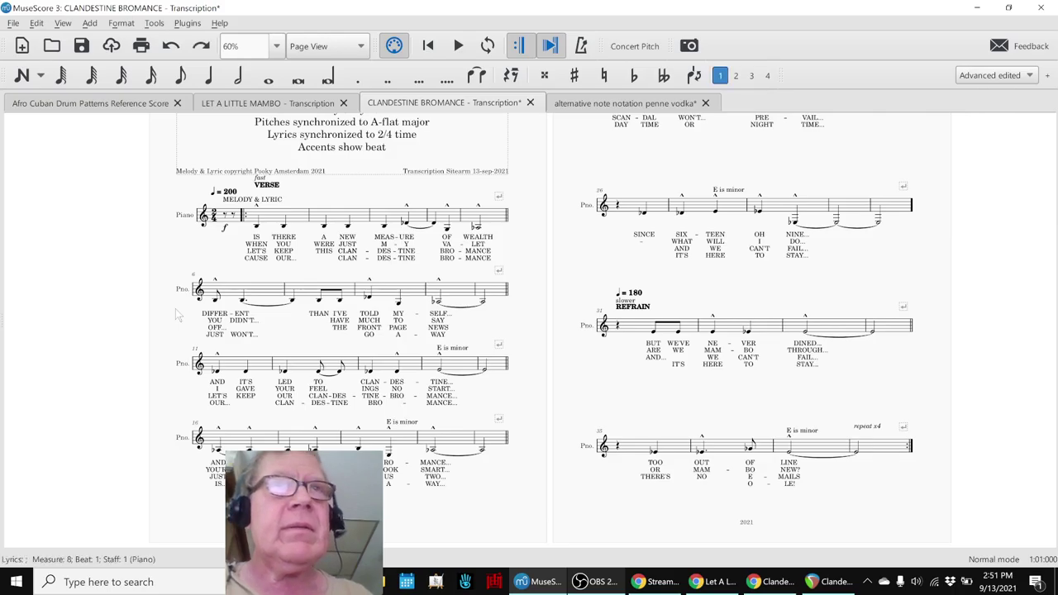
{"action": "key", "text": "ctrl+z"}
{"action": "key", "text": "ctrl+z"}
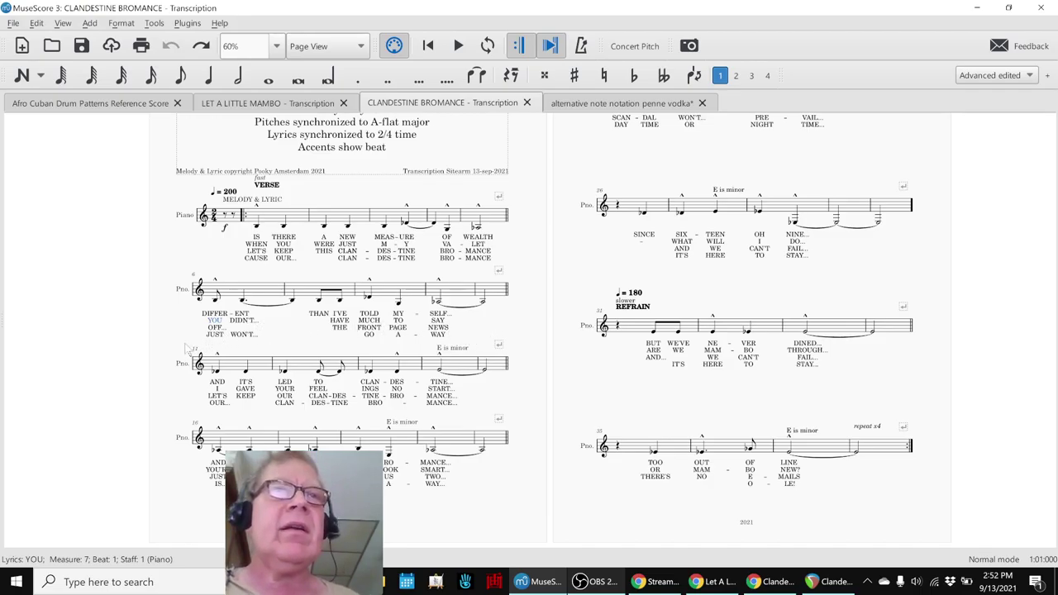
{"action": "key", "text": "Escape"}
{"action": "scroll", "coordinate": [214, 311], "scroll_direction": "down", "scroll_amount": 1}
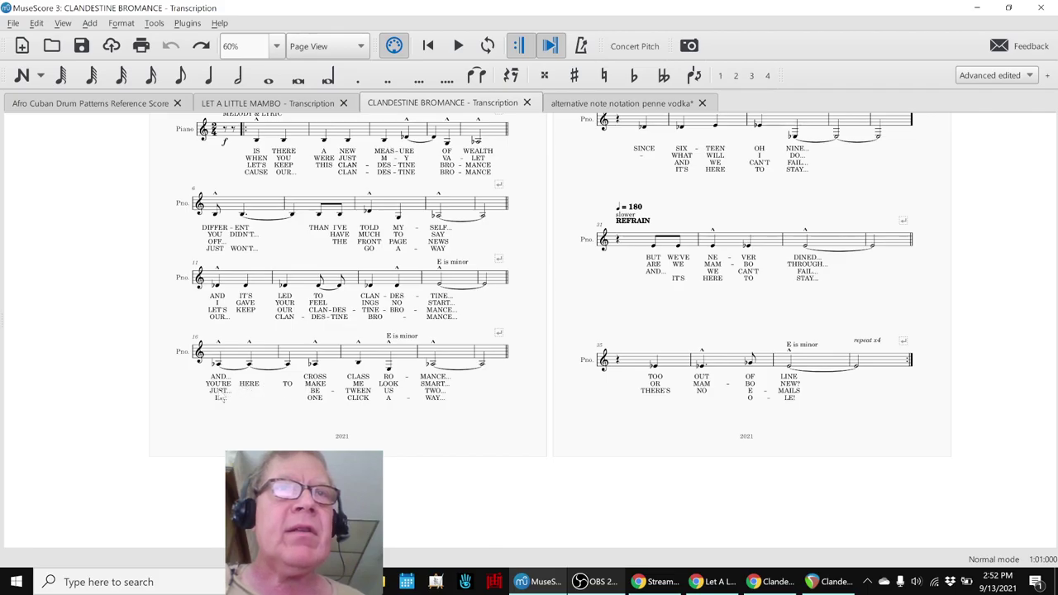
Correct the measure-19 lyric from RO to BRO and save CLANDESTINE BROMANCE.
{"action": "double_click", "coordinate": [387, 378]}
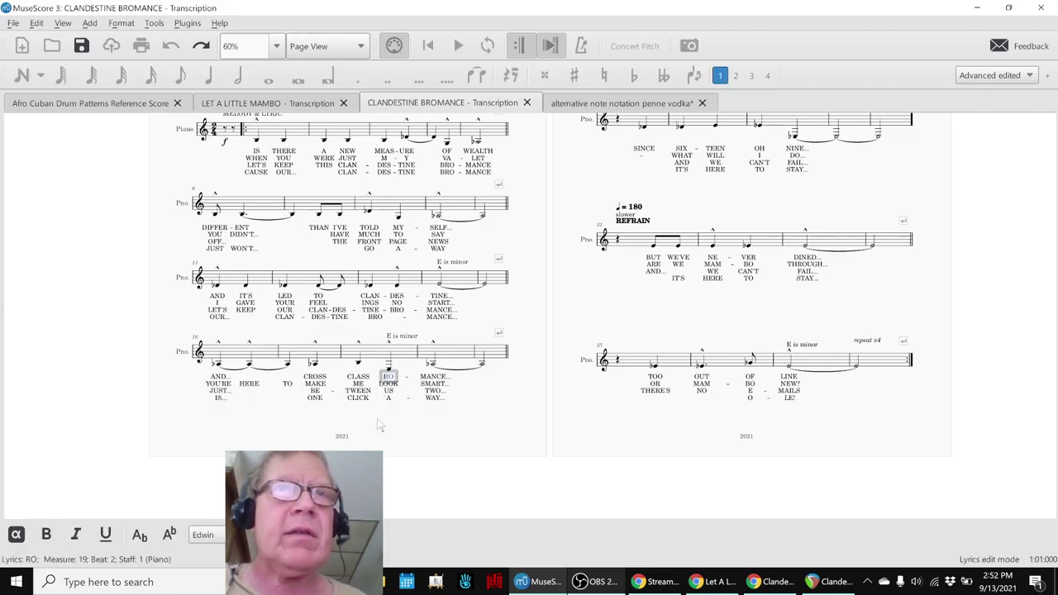
{"action": "type", "text": "R"}
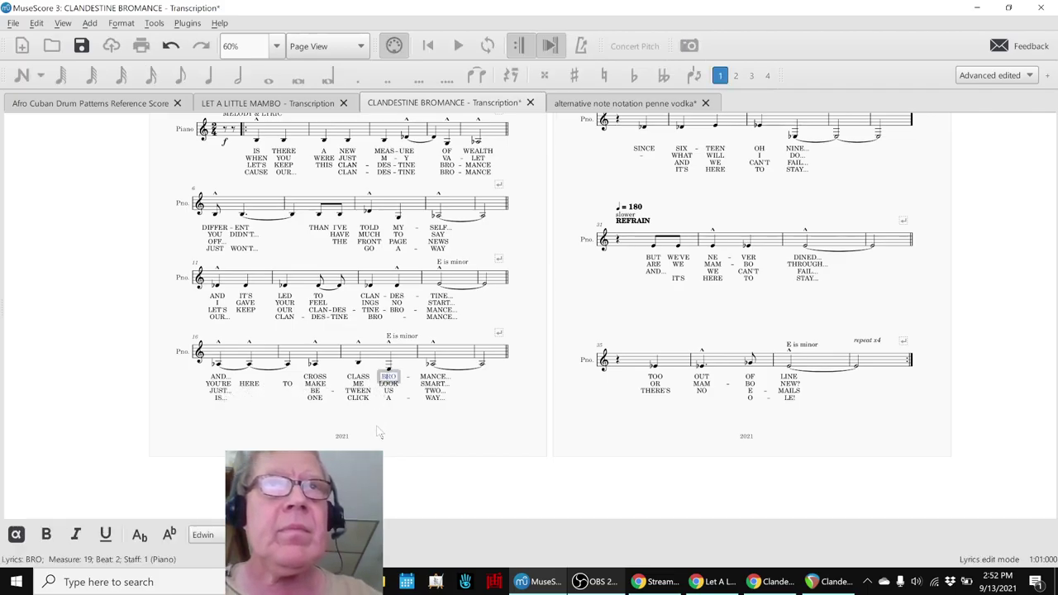
{"action": "key", "text": "Escape"}
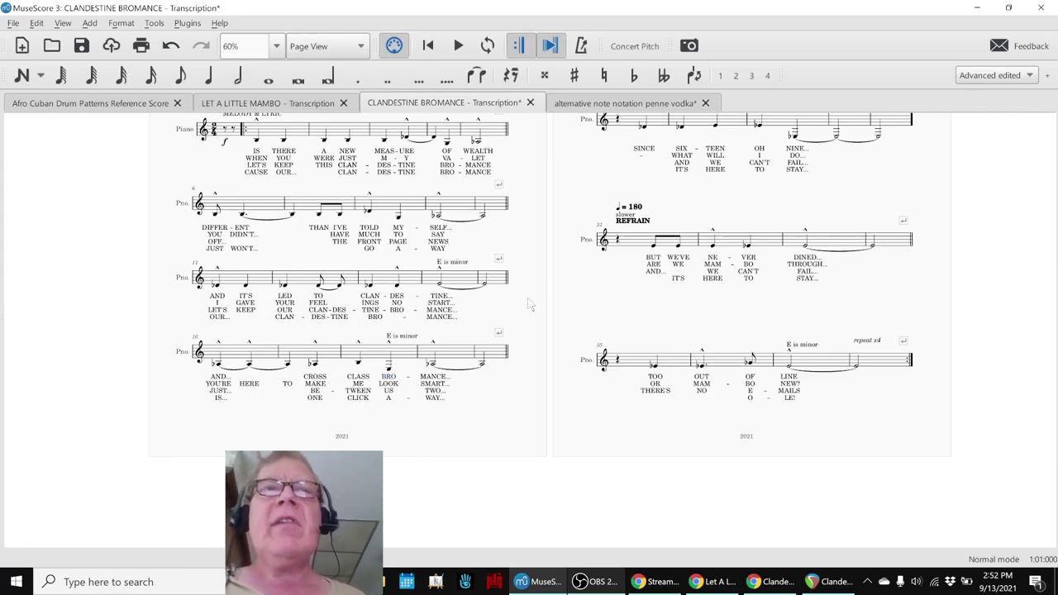
{"action": "key", "text": "ctrl+s"}
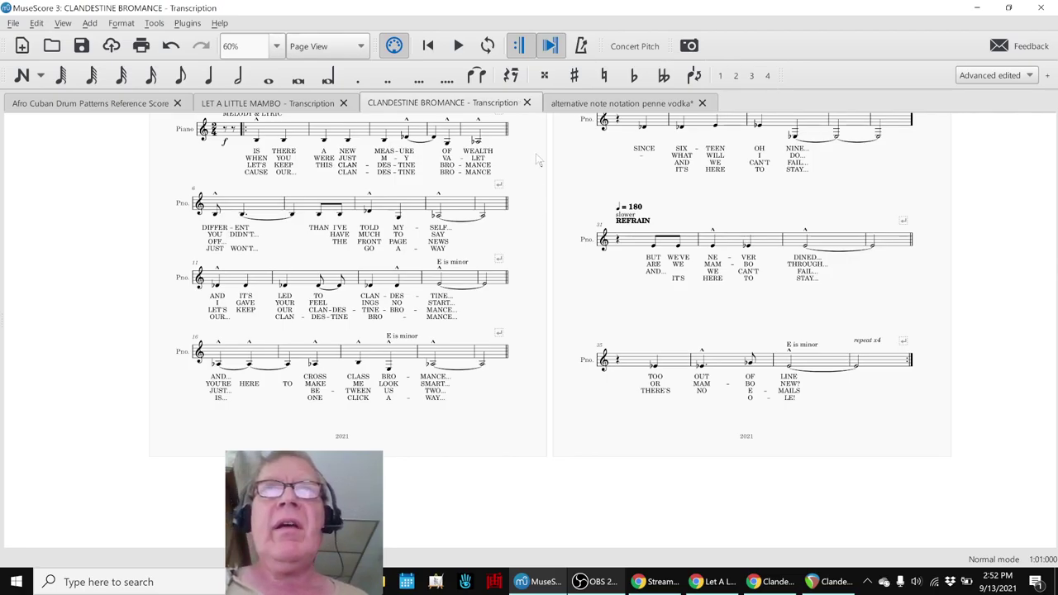
{"action": "scroll", "coordinate": [570, 205], "scroll_direction": "up", "scroll_amount": 3}
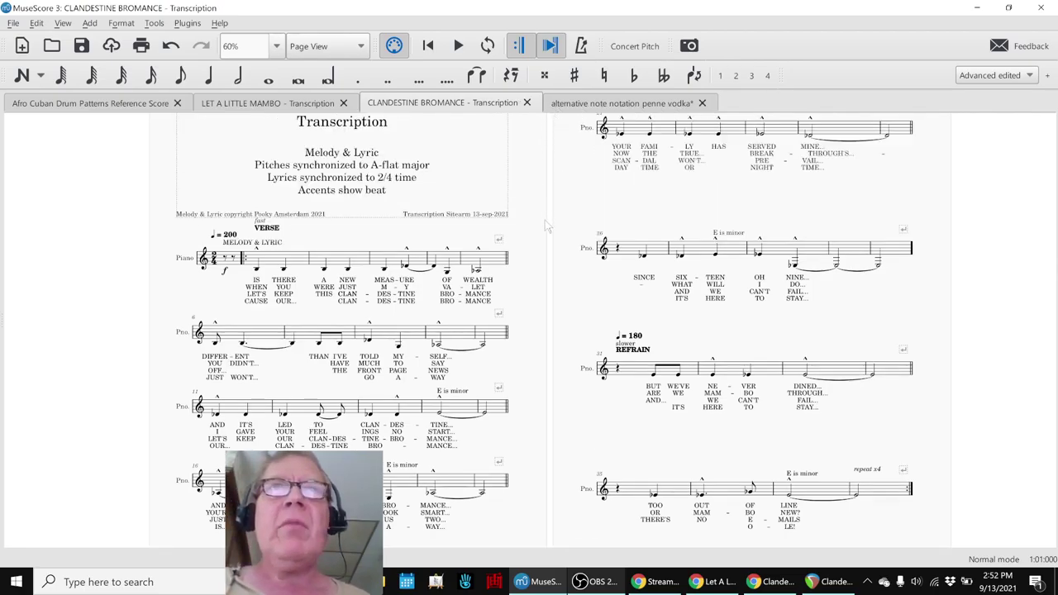
Bring up the alternative note notation score with its page centred.
{"action": "left_click", "coordinate": [269, 265]}
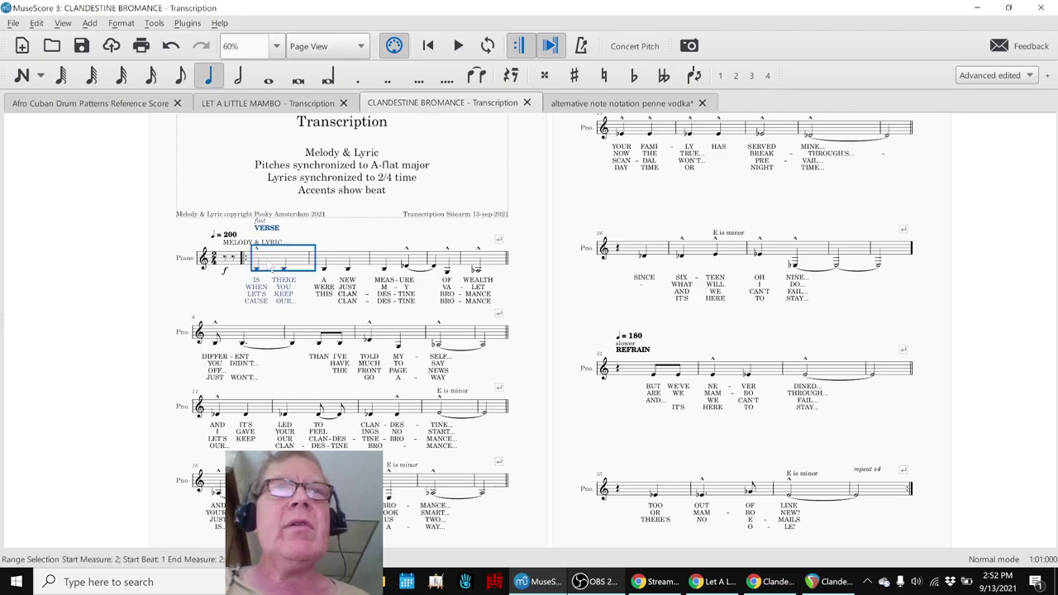
{"action": "left_click", "coordinate": [636, 113]}
{"action": "left_click_drag", "start_coordinate": [322, 345], "coordinate": [616, 380]}
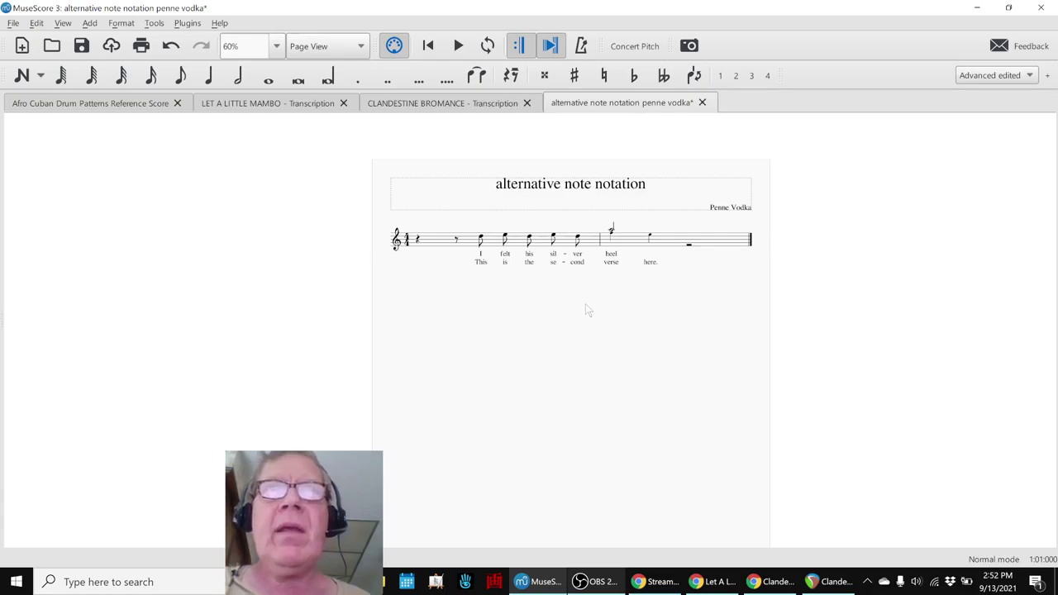
Check measure 2's A5 half note and voice-2 F5, then briefly play from the first rest.
{"action": "left_click", "coordinate": [612, 233]}
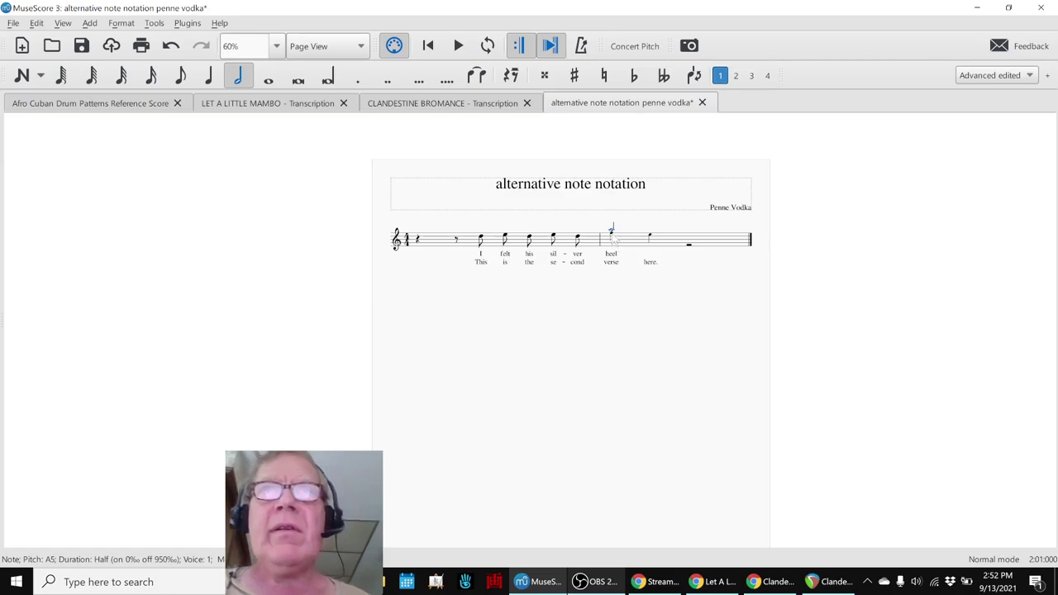
{"action": "left_click", "coordinate": [614, 235]}
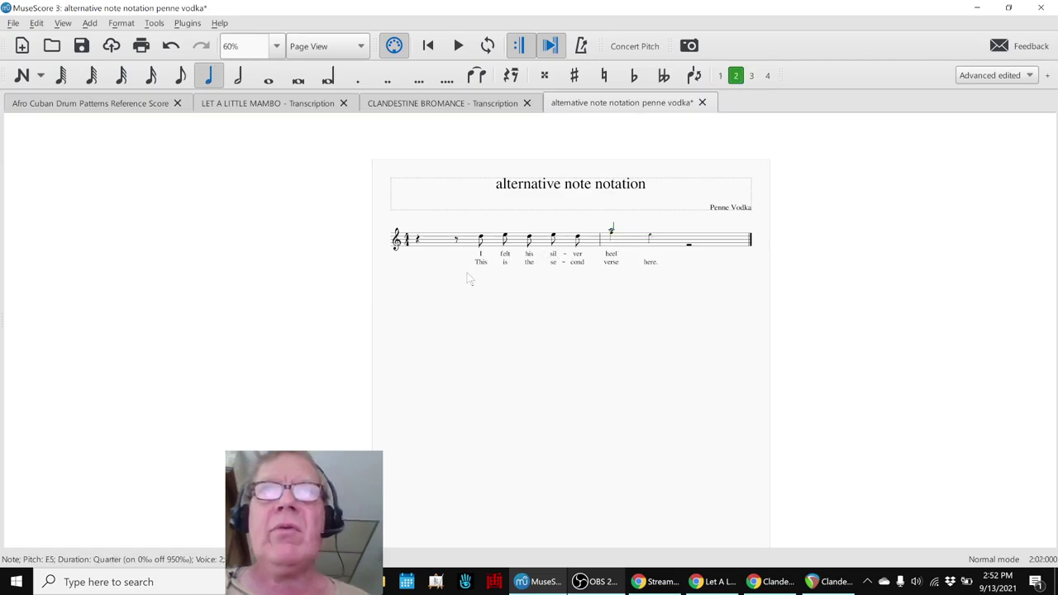
{"action": "left_click", "coordinate": [418, 241]}
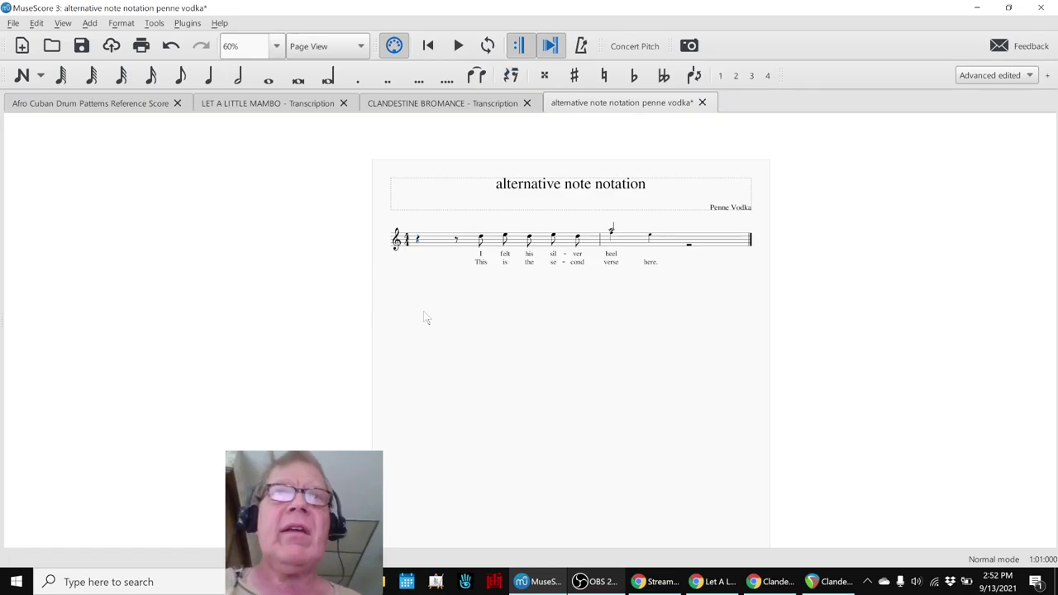
{"action": "key", "text": "space"}
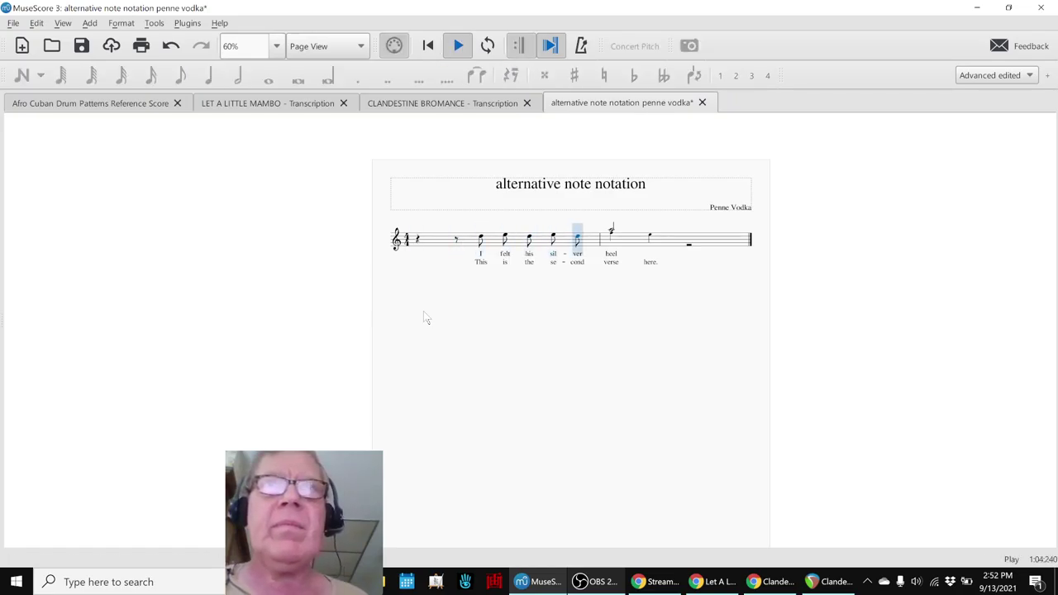
{"action": "key", "text": "space"}
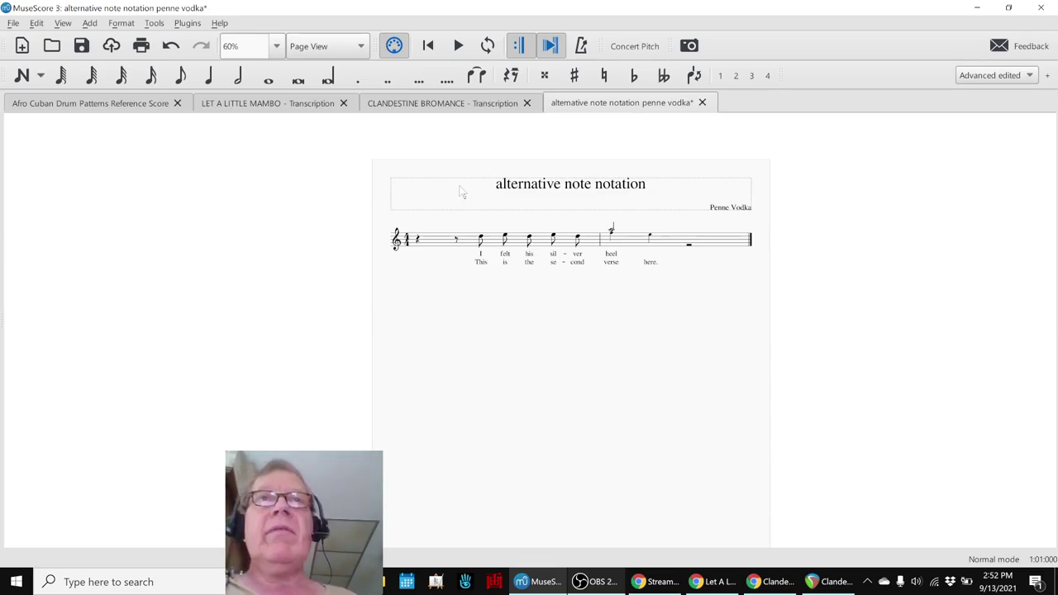
Visit CLANDESTINE BROMANCE to clear its selection, then return to the alternative note notation score.
{"action": "left_click", "coordinate": [435, 105]}
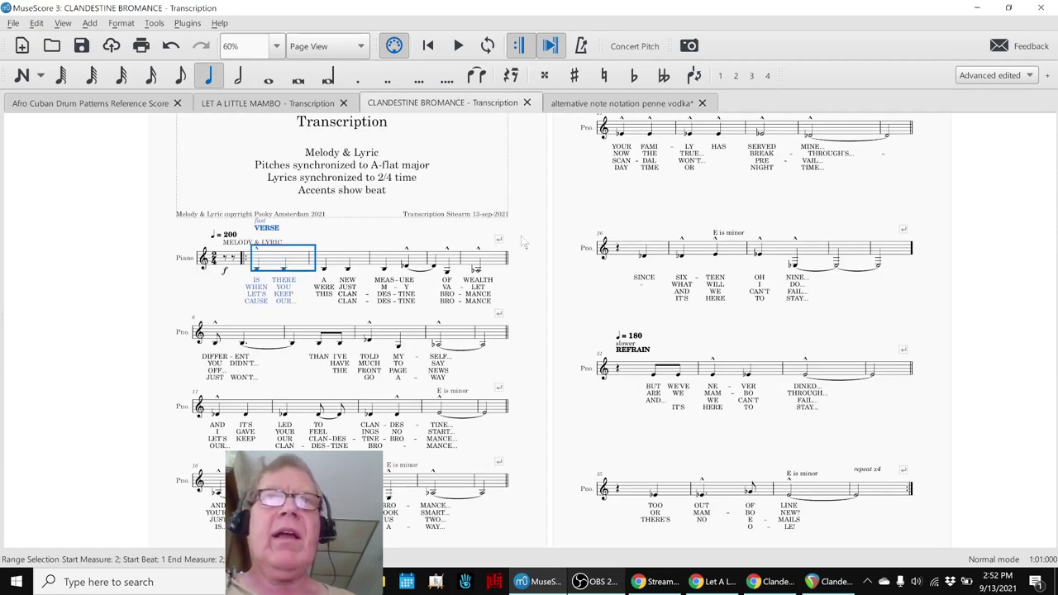
{"action": "key", "text": "Escape"}
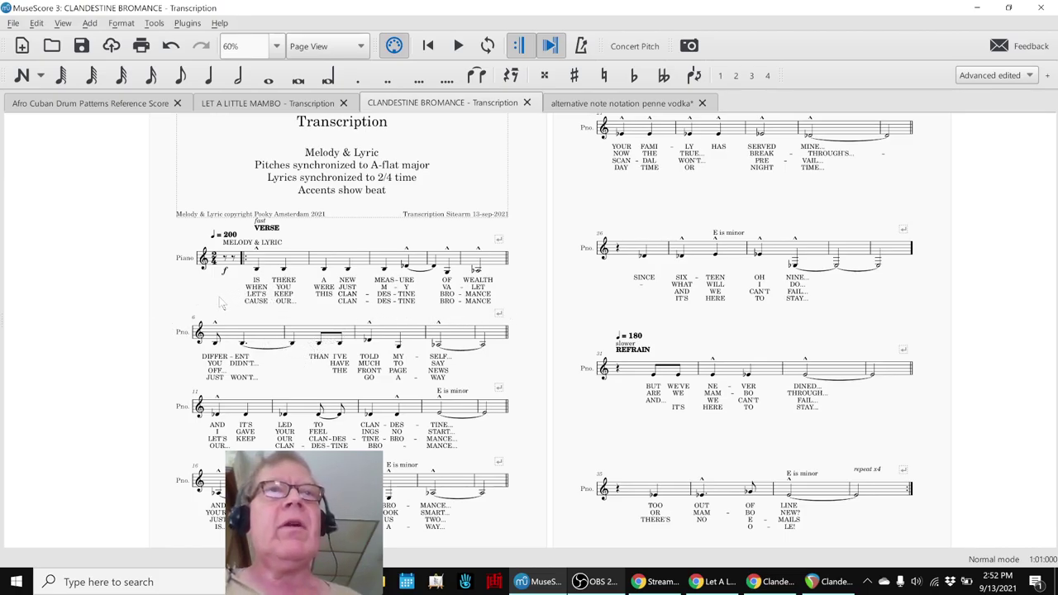
{"action": "left_click", "coordinate": [570, 110]}
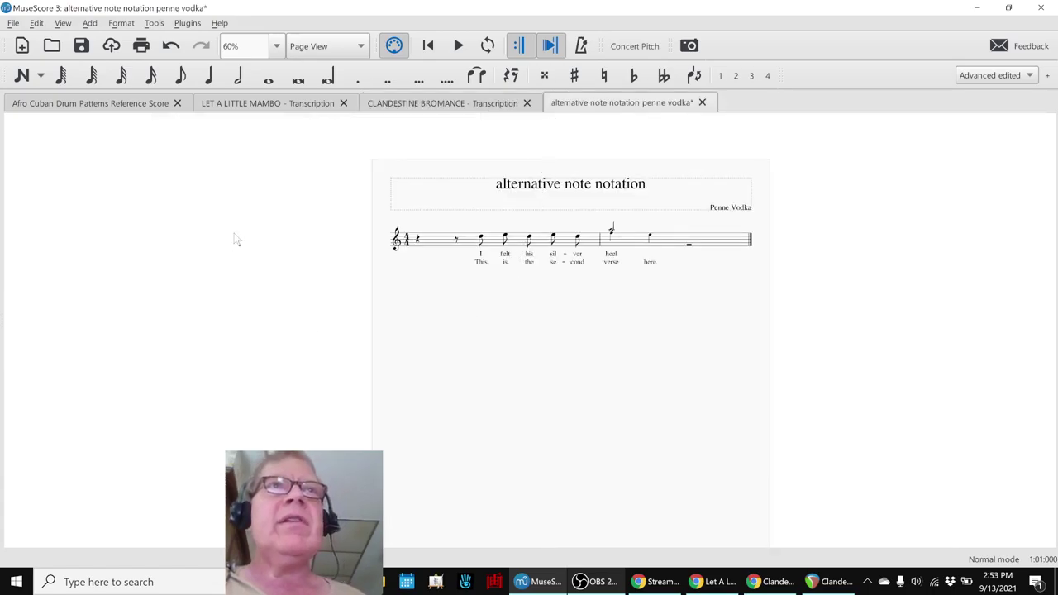
Play LET A LITTLE MAMBO from the start after briefly toggling the Mixer.
{"action": "left_click", "coordinate": [228, 108]}
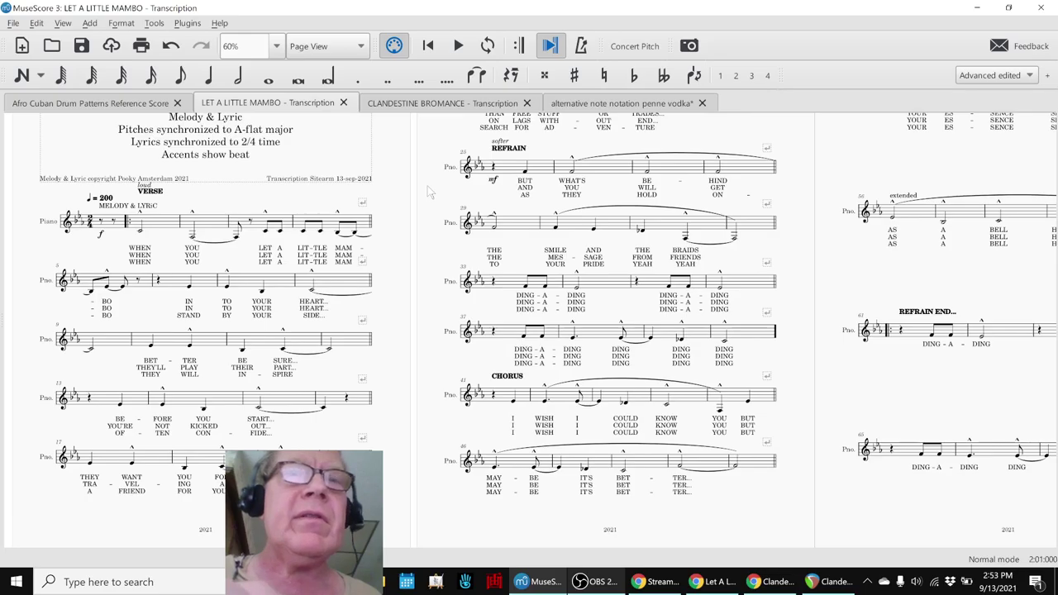
{"action": "key", "text": "F10"}
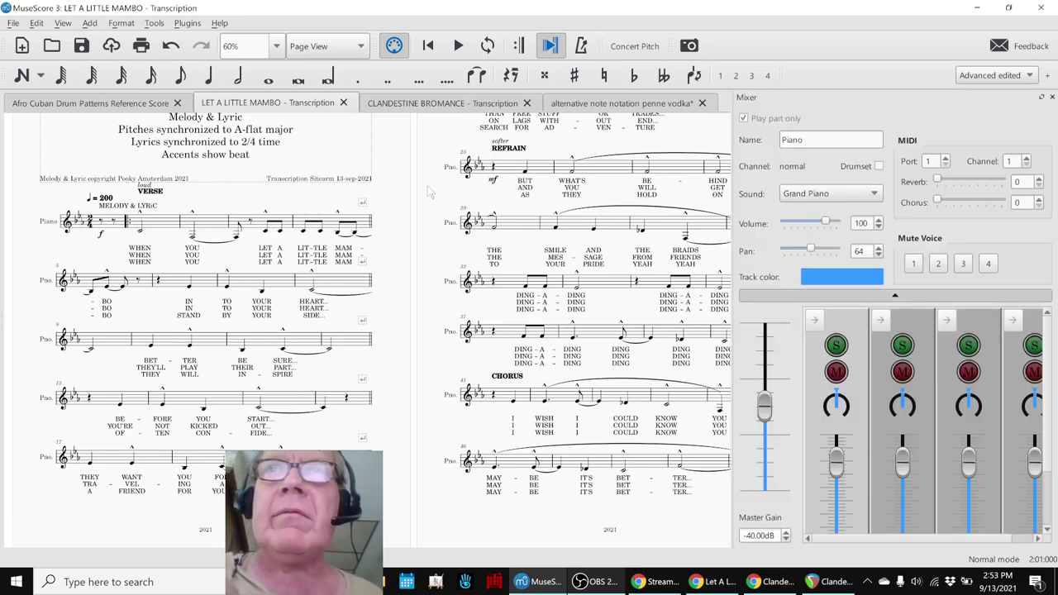
{"action": "key", "text": "F10"}
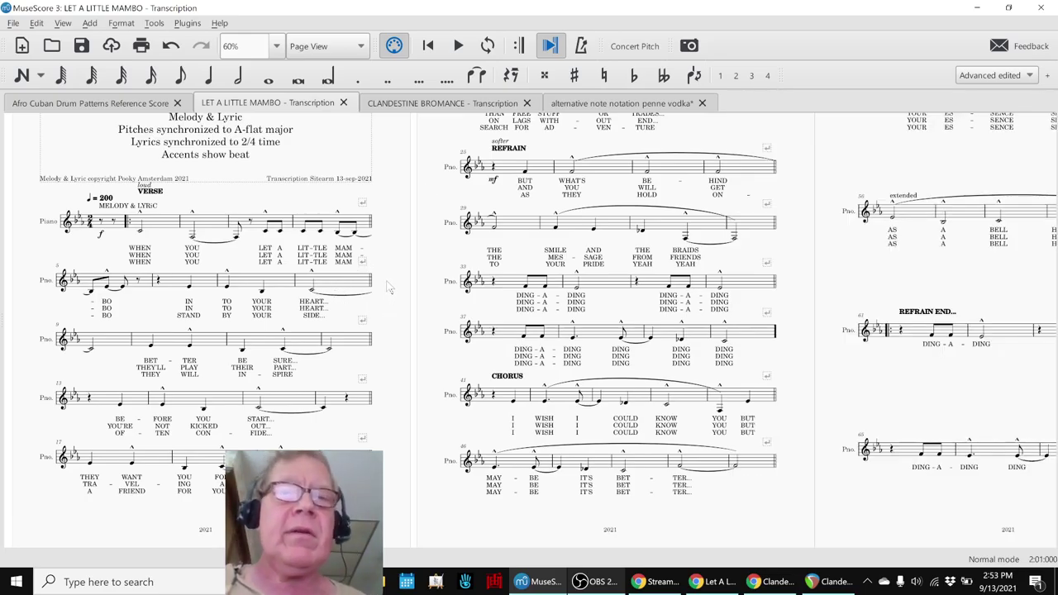
{"action": "key", "text": "ctrl+Home"}
{"action": "key", "text": "Escape"}
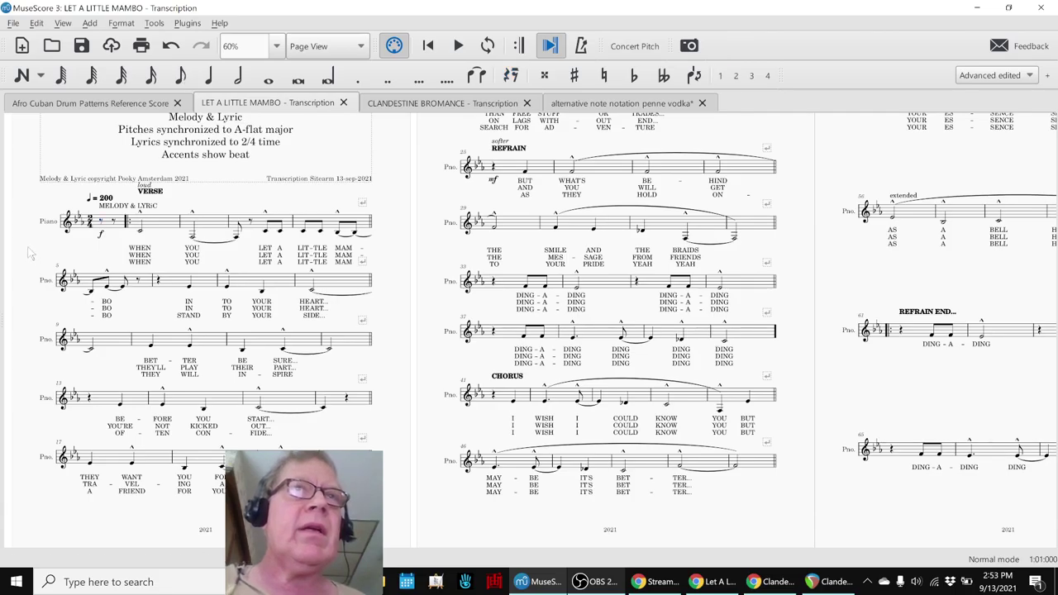
{"action": "key", "text": "space"}
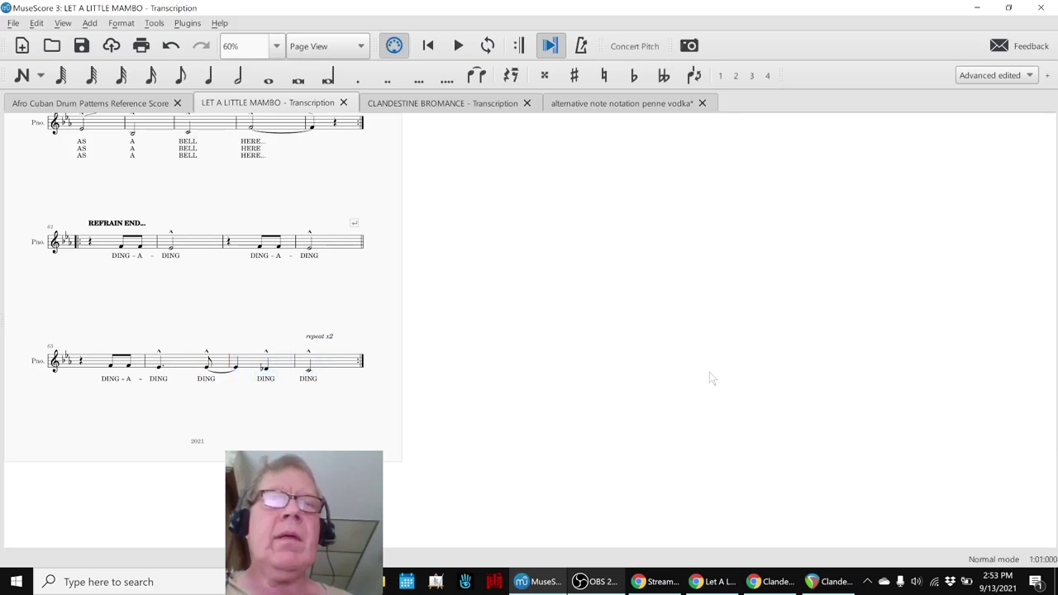
Open the Stream Log sheet at the continued song transcriptions entry.
{"action": "left_click", "coordinate": [644, 585]}
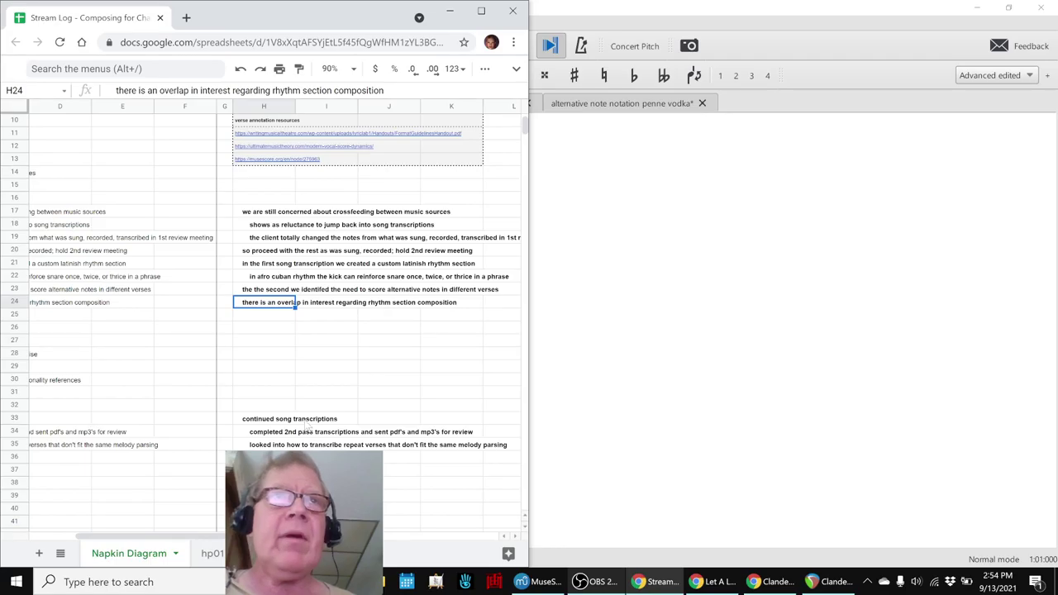
{"action": "left_click", "coordinate": [285, 419]}
{"action": "key", "text": "Home"}
{"action": "key", "text": "Down"}
{"action": "key", "text": "Down"}
{"action": "key", "text": "Down"}
{"action": "key", "text": "Down"}
{"action": "key", "text": "Down"}
{"action": "key", "text": "Down"}
{"action": "key", "text": "Down"}
{"action": "key", "text": "Down"}
{"action": "key", "text": "Down"}
{"action": "key", "text": "Down"}
{"action": "key", "text": "Down"}
{"action": "key", "text": "Down"}
{"action": "key", "text": "Down"}
{"action": "key", "text": "Down"}
{"action": "key", "text": "Down"}
{"action": "key", "text": "Down"}
{"action": "key", "text": "Down"}
{"action": "key", "text": "Down"}
{"action": "key", "text": "Down"}
{"action": "key", "text": "Down"}
{"action": "key", "text": "Down"}
{"action": "key", "text": "Down"}
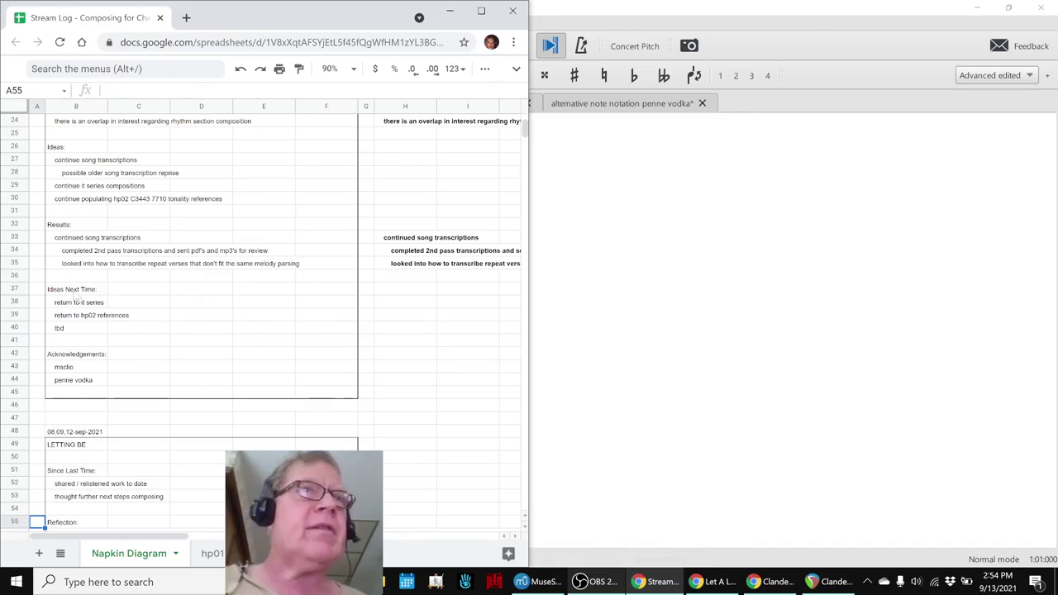
Review the Ideas Next Time and first Acknowledgements entries, then return to the alternative note notation score.
{"action": "left_click", "coordinate": [74, 304]}
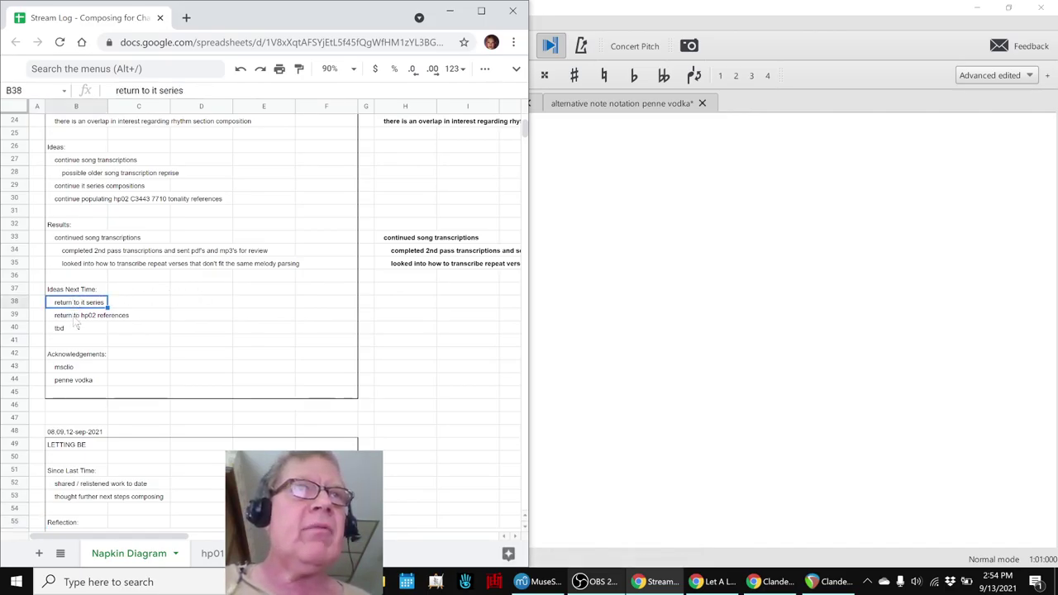
{"action": "left_click", "coordinate": [74, 319]}
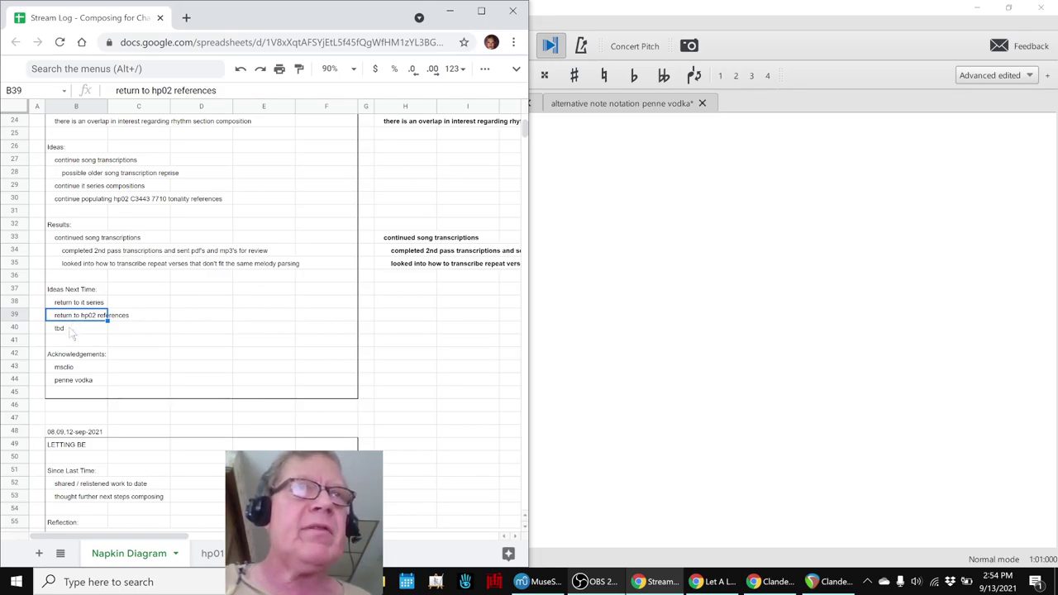
{"action": "left_click", "coordinate": [72, 331]}
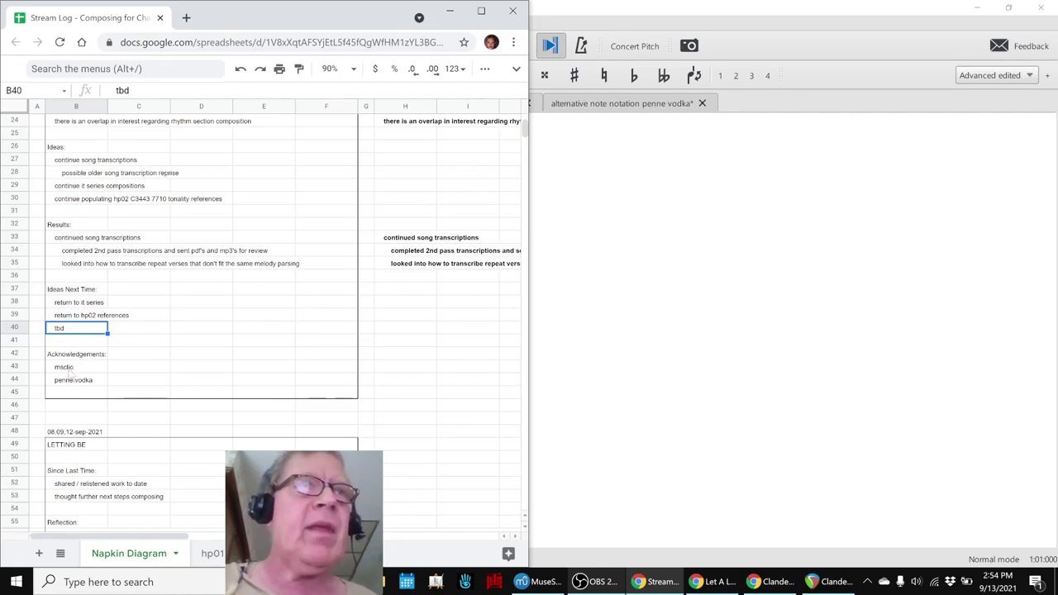
{"action": "left_click", "coordinate": [71, 370]}
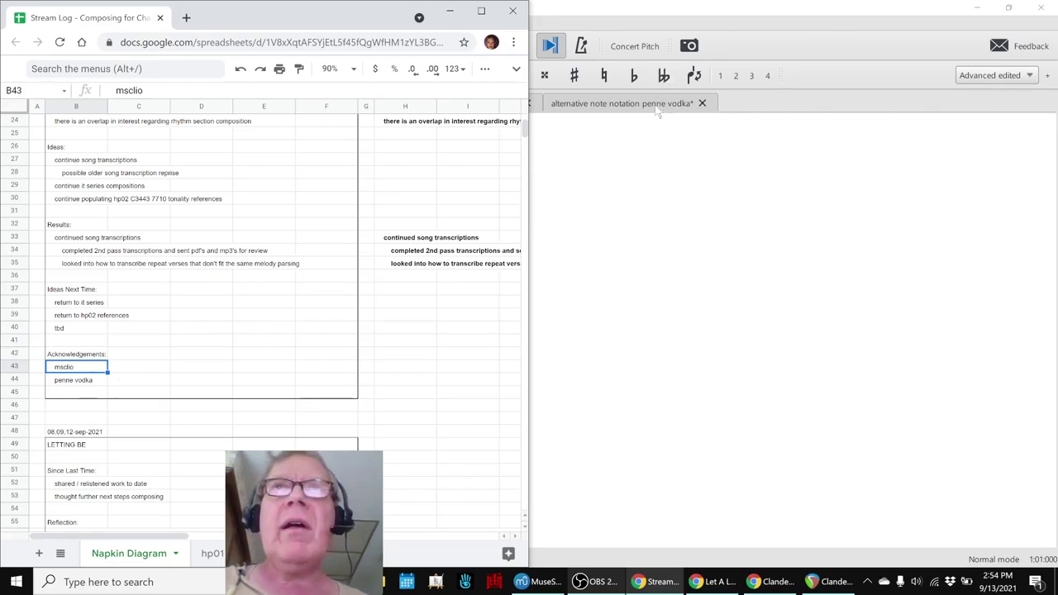
{"action": "left_click", "coordinate": [630, 145]}
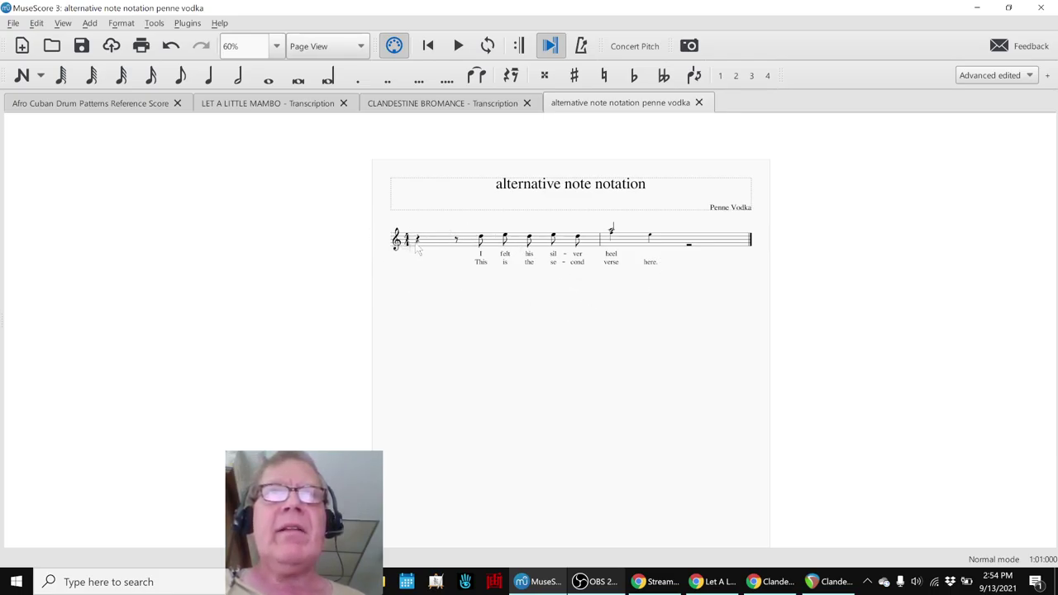
{"action": "left_click", "coordinate": [416, 243]}
{"action": "left_click", "coordinate": [276, 281]}
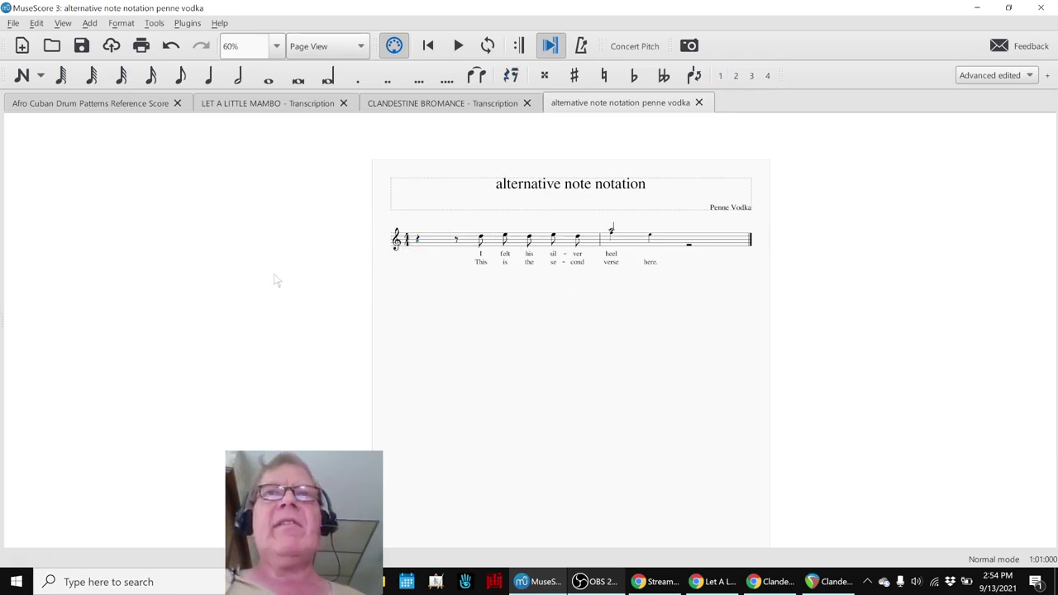
{"action": "double_click", "coordinate": [728, 208]}
{"action": "left_click", "coordinate": [330, 269]}
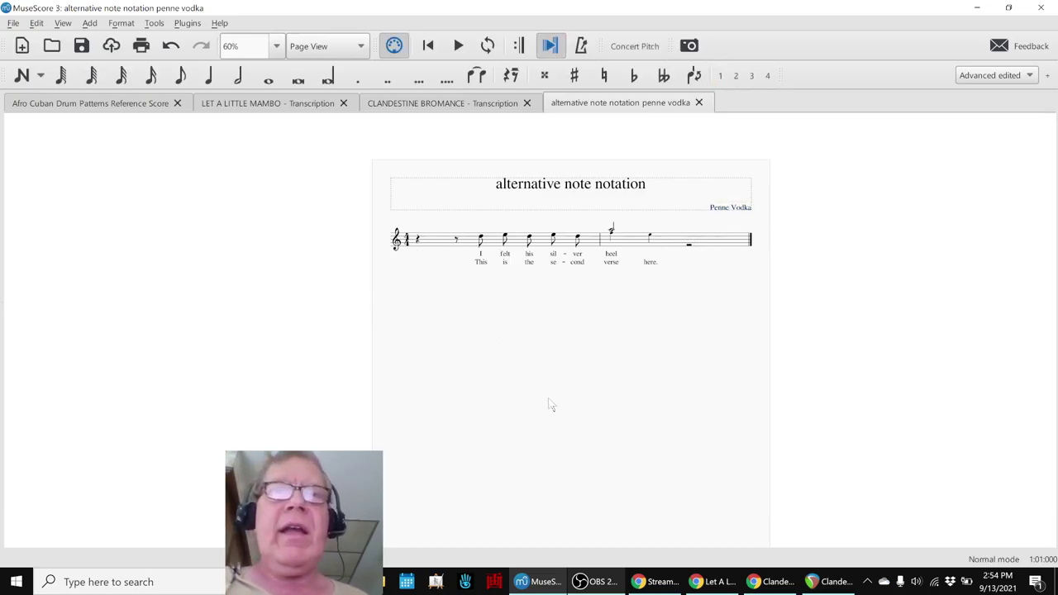
{"action": "left_click", "coordinate": [602, 582]}
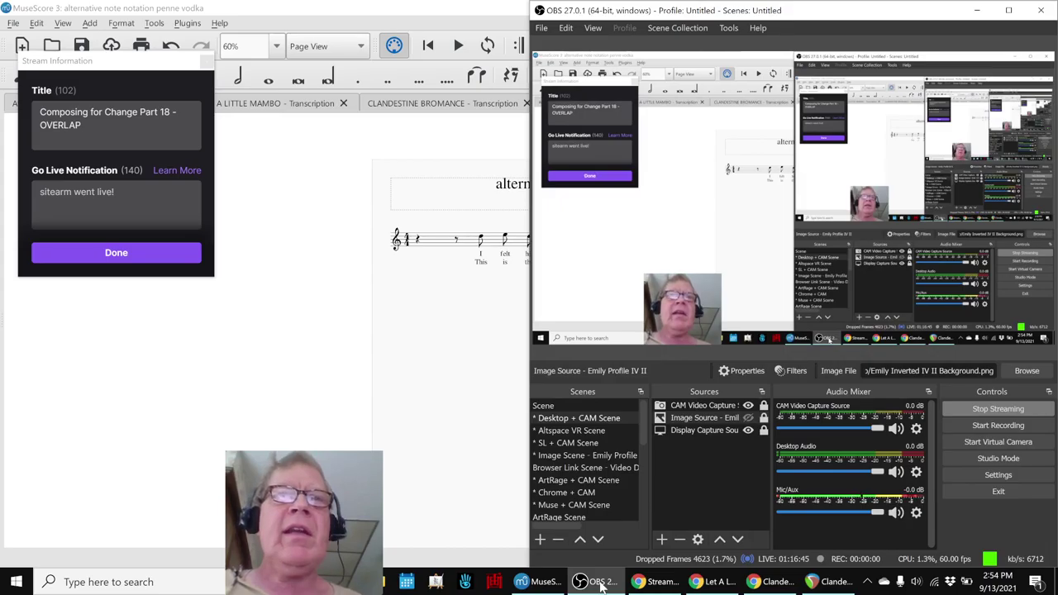